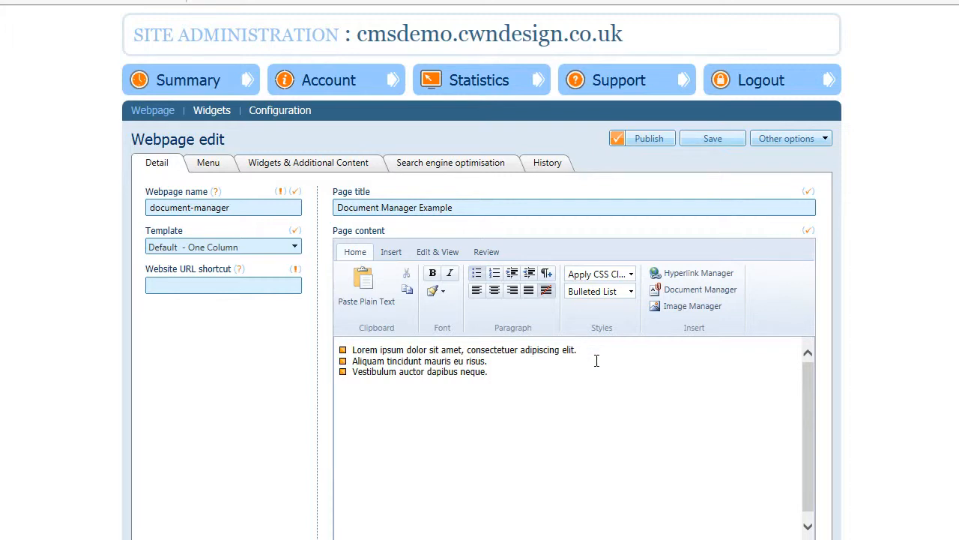
Step: Select the text of the first bullet line and open the Document Manager at the public folder
left_click_drag(587, 348, 353, 350)
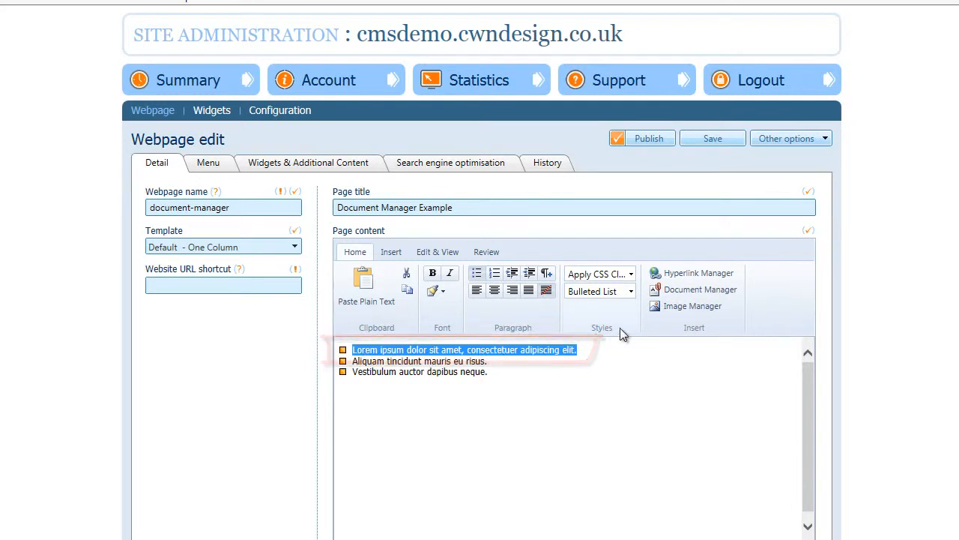
left_click(384, 254)
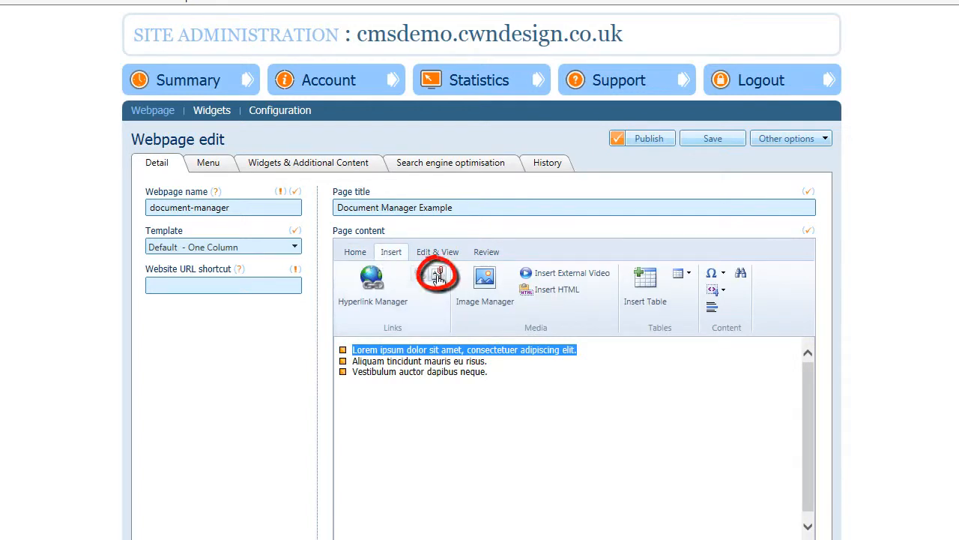
left_click(439, 277)
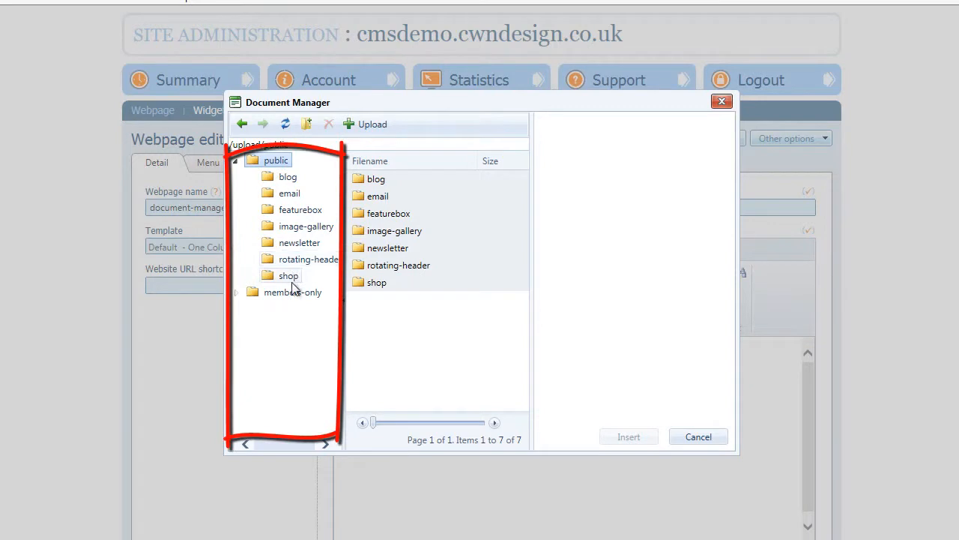
left_click(306, 227)
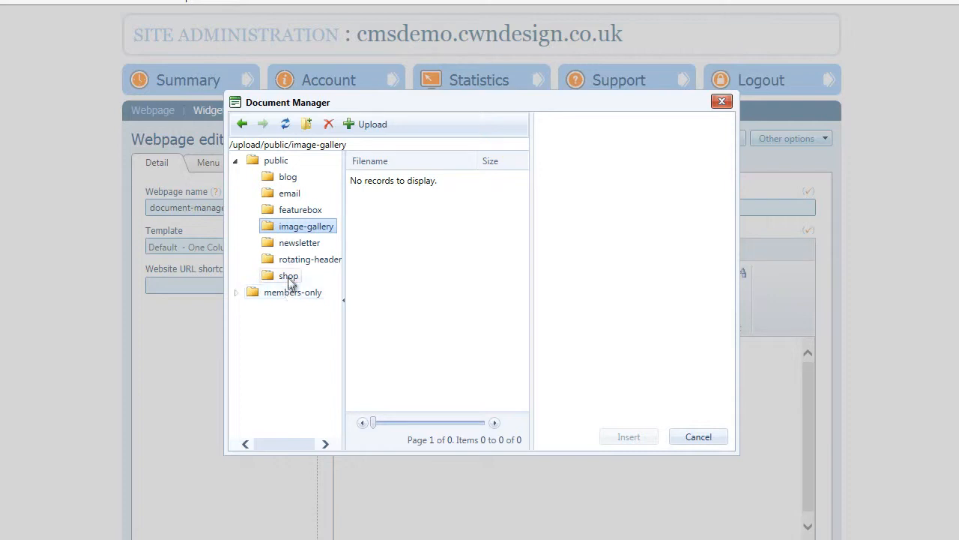
left_click(276, 162)
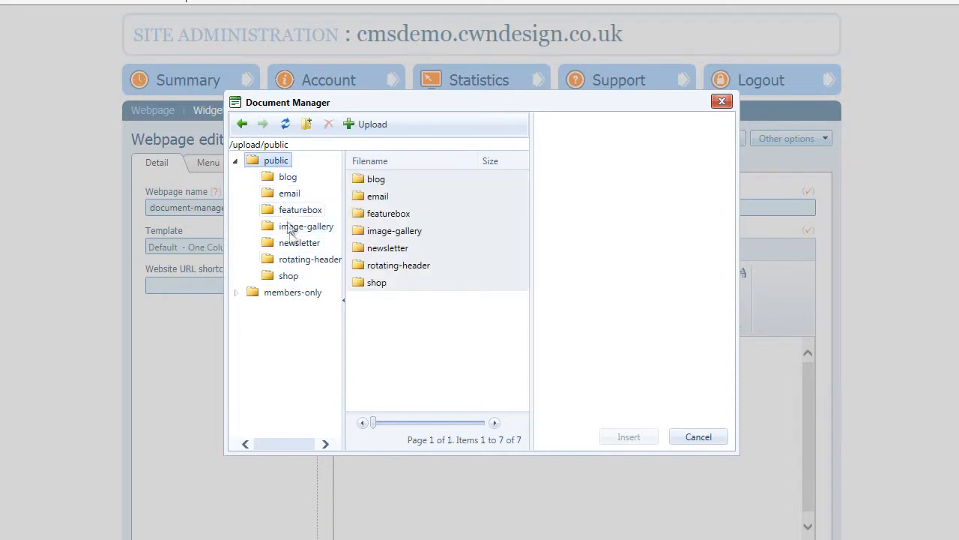
Step: Create a new folder named "My folder" inside the public folder
left_click(306, 127)
left_click_drag(427, 306, 244, 287)
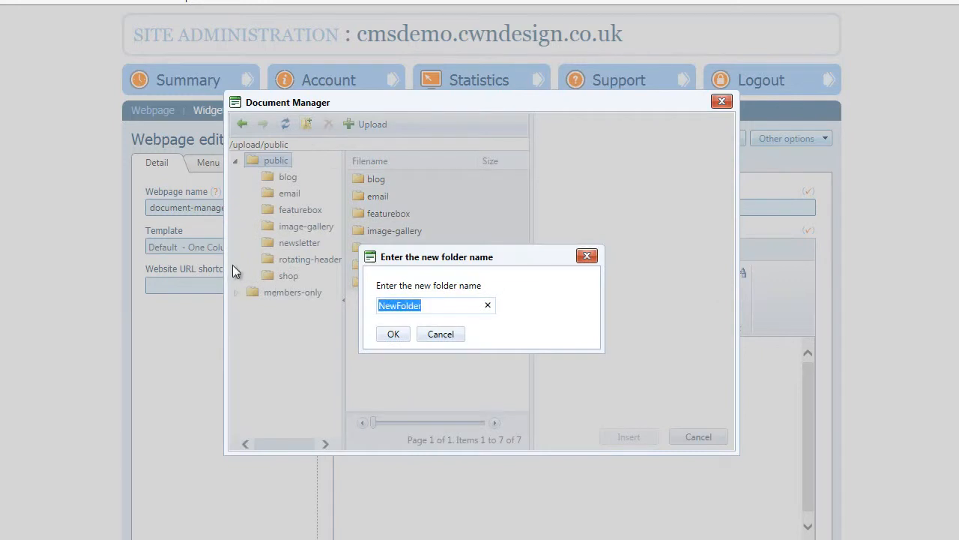
type("My ")
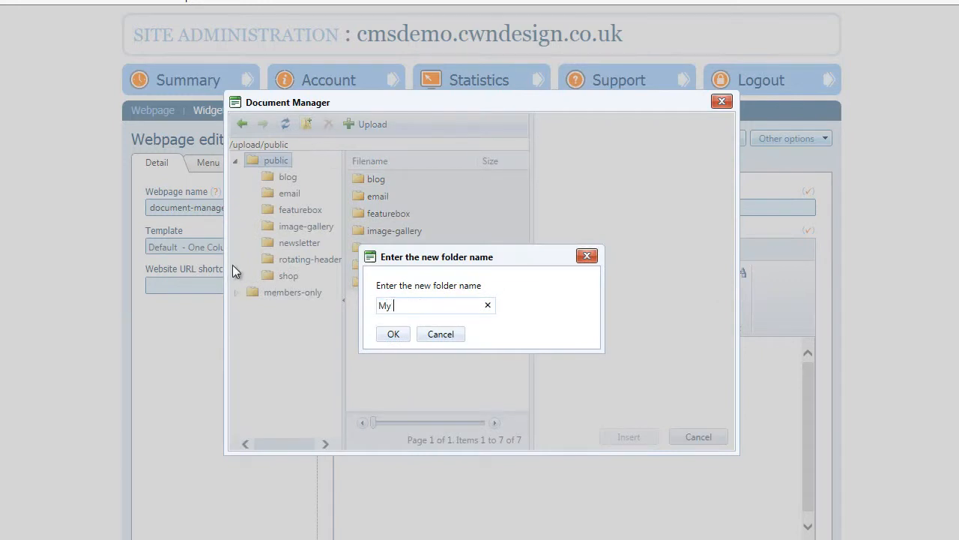
type("folder")
left_click(390, 334)
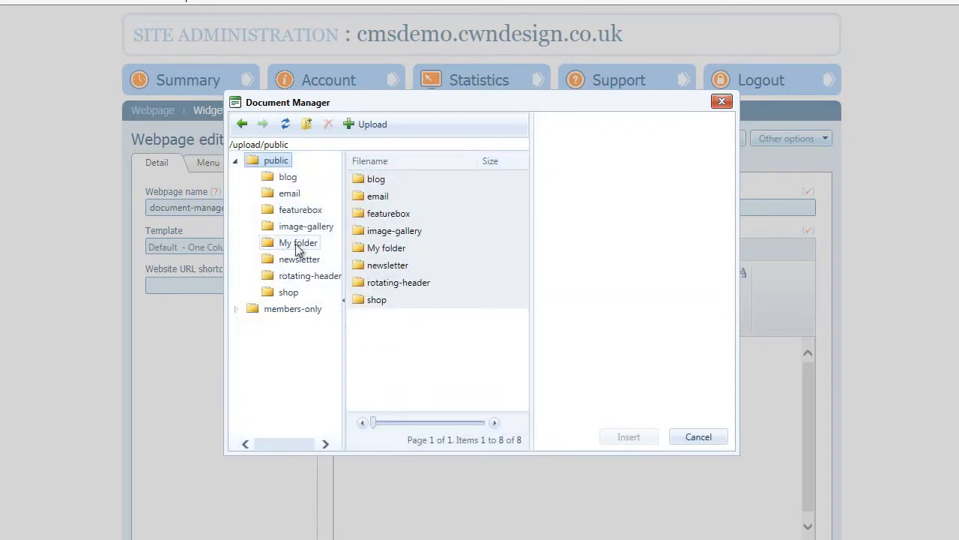
Step: Start an upload into My folder with overwriting of existing files turned off
left_click(299, 243)
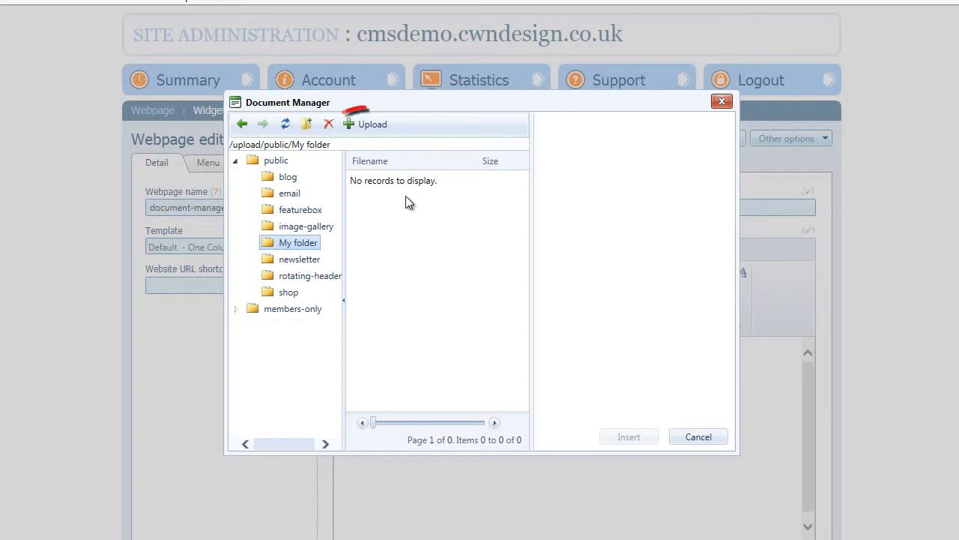
left_click(370, 126)
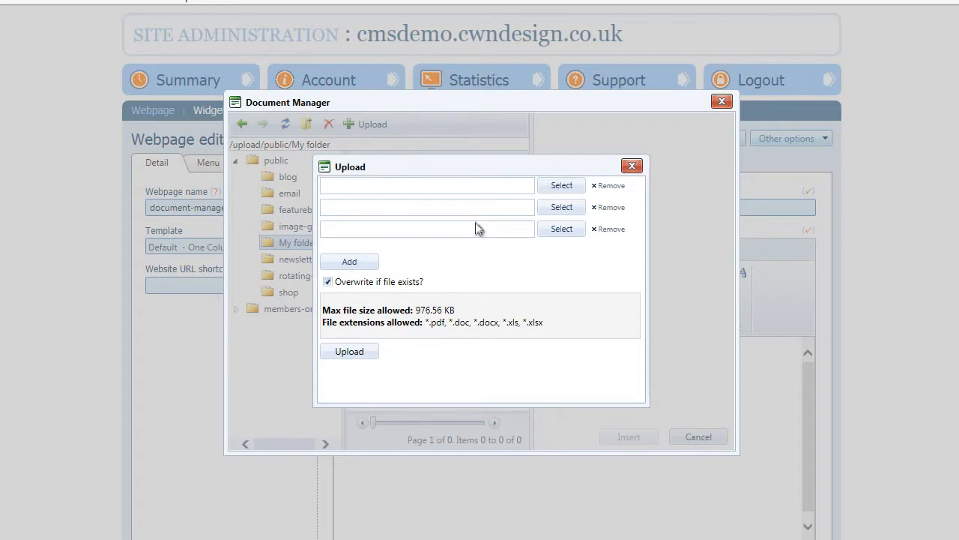
left_click(354, 265)
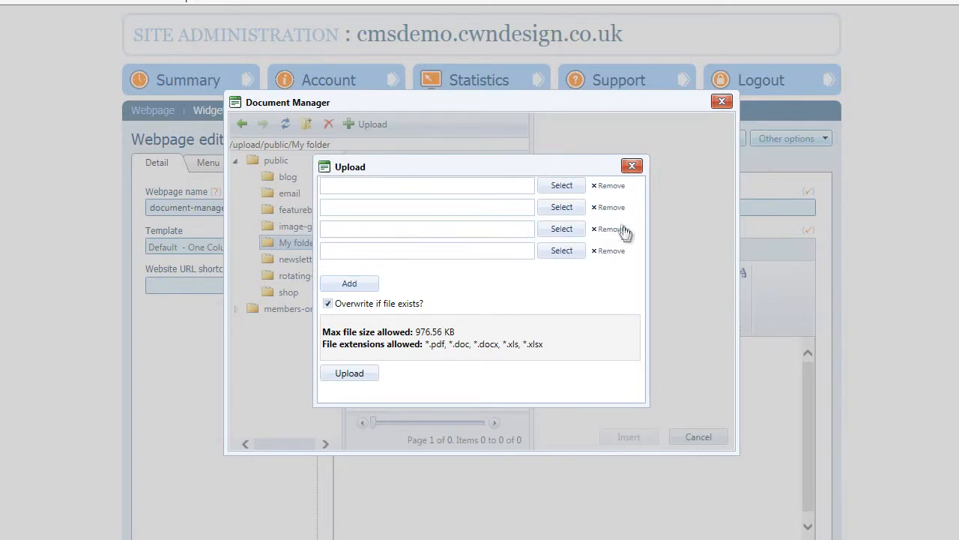
left_click(611, 251)
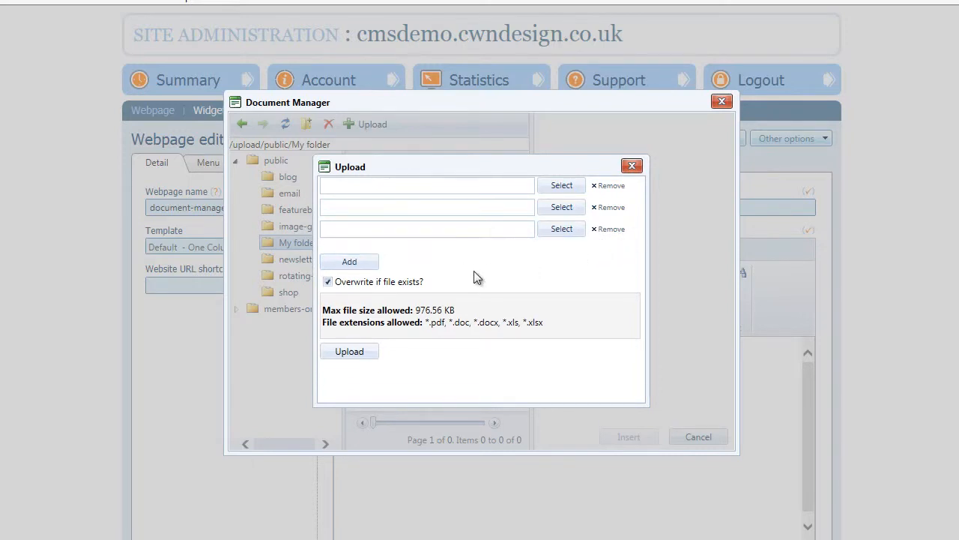
left_click(377, 286)
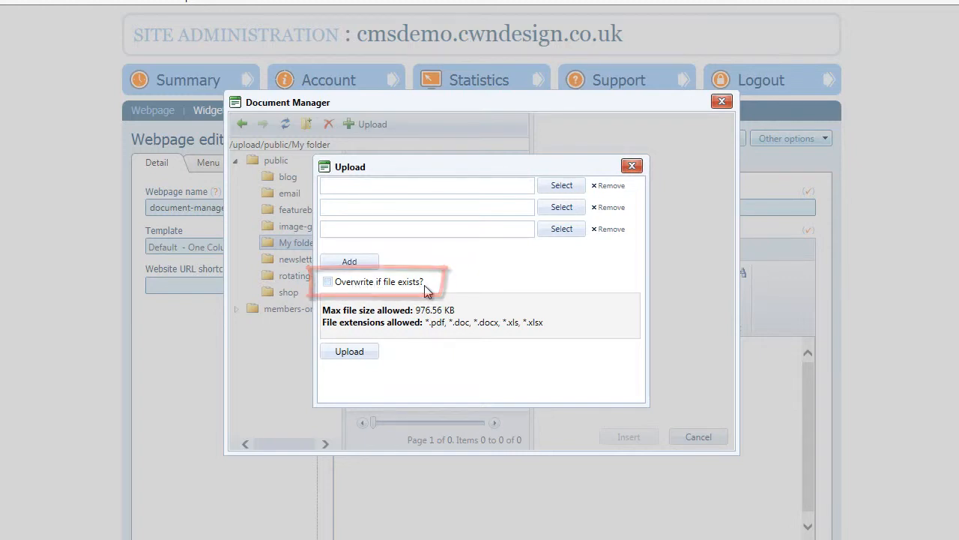
Step: Choose example.pdf as the first file and upload it to My folder
left_click(562, 185)
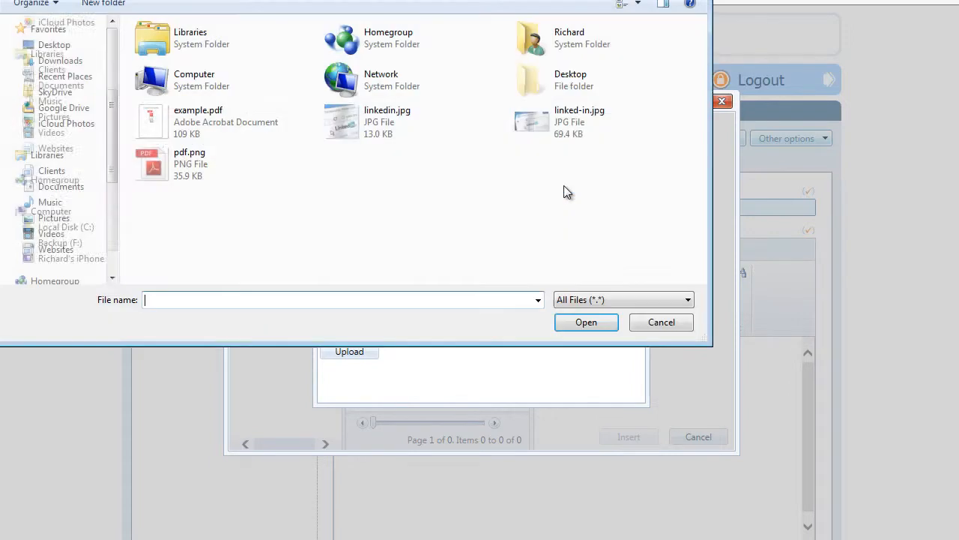
left_click(159, 129)
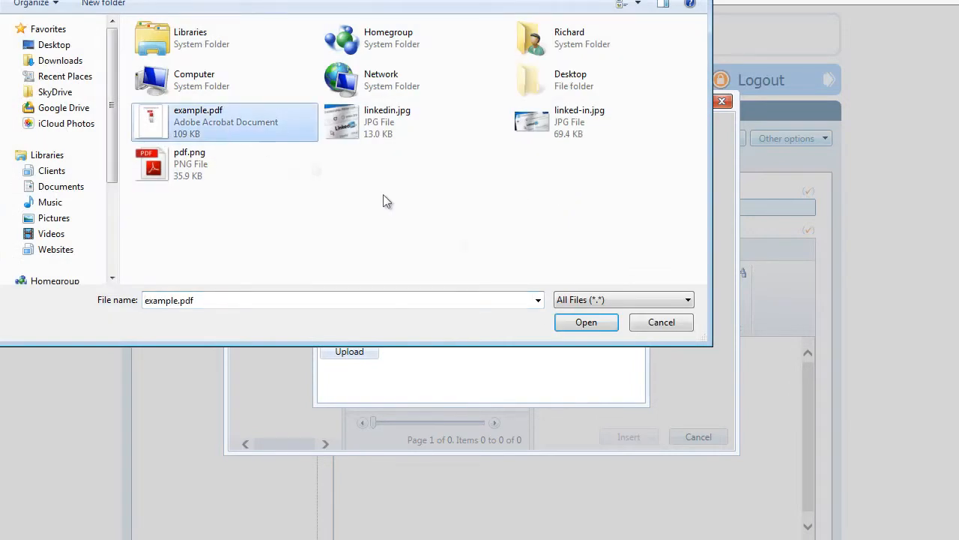
left_click(584, 322)
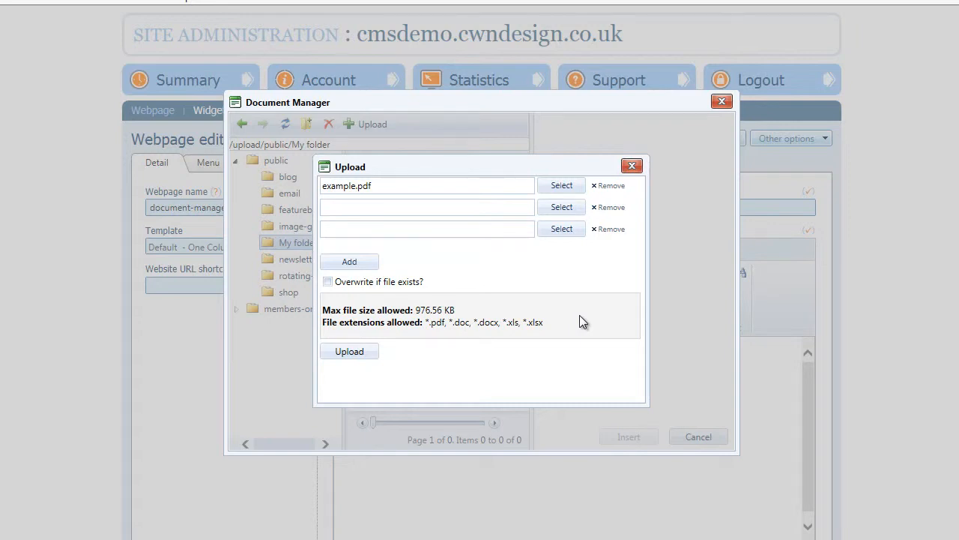
left_click(339, 286)
left_click(333, 283)
left_click(365, 358)
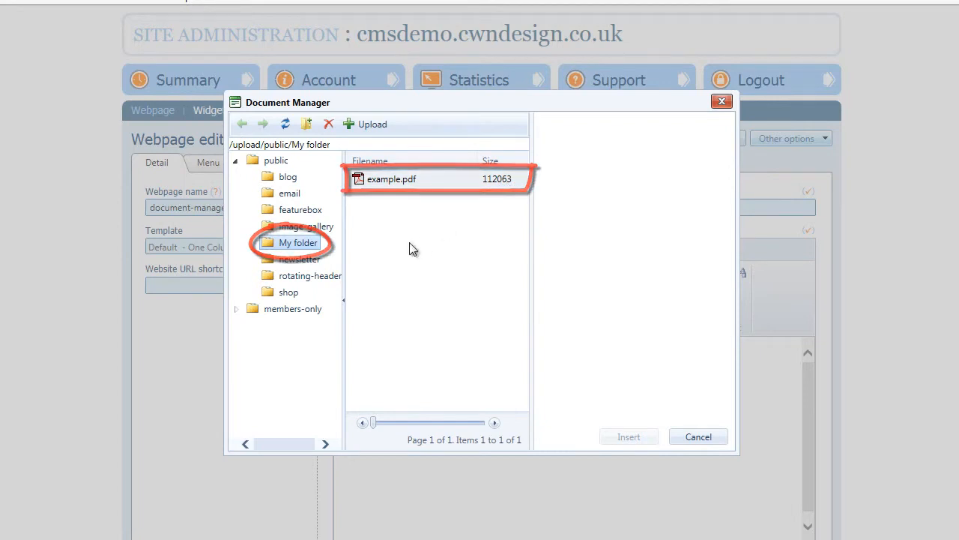
Step: Select the uploaded example.pdf and set its link target to New Window
left_click(403, 182)
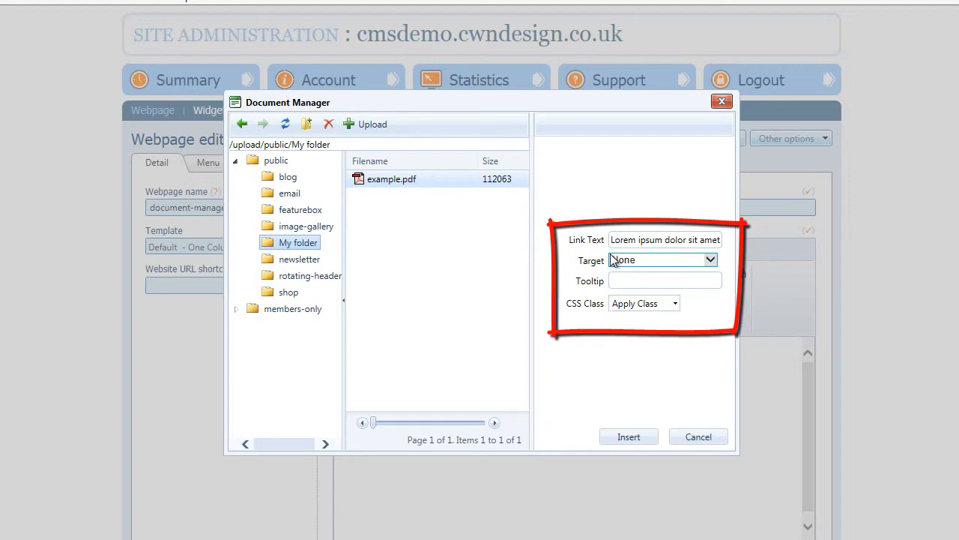
mouse_move(612, 240)
left_mouse_down()
mouse_move(764, 257)
mouse_move(582, 242)
left_mouse_up()
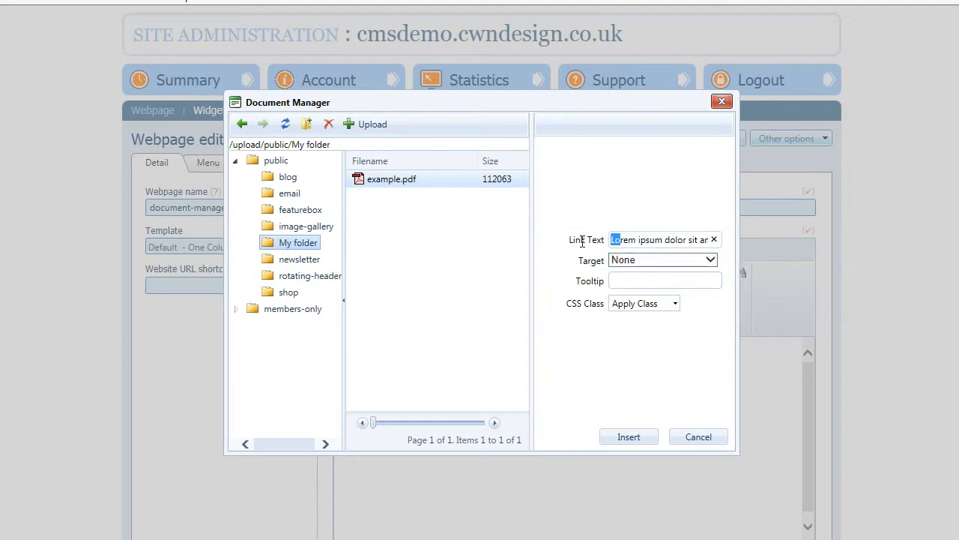
left_click(649, 242)
left_click(636, 259)
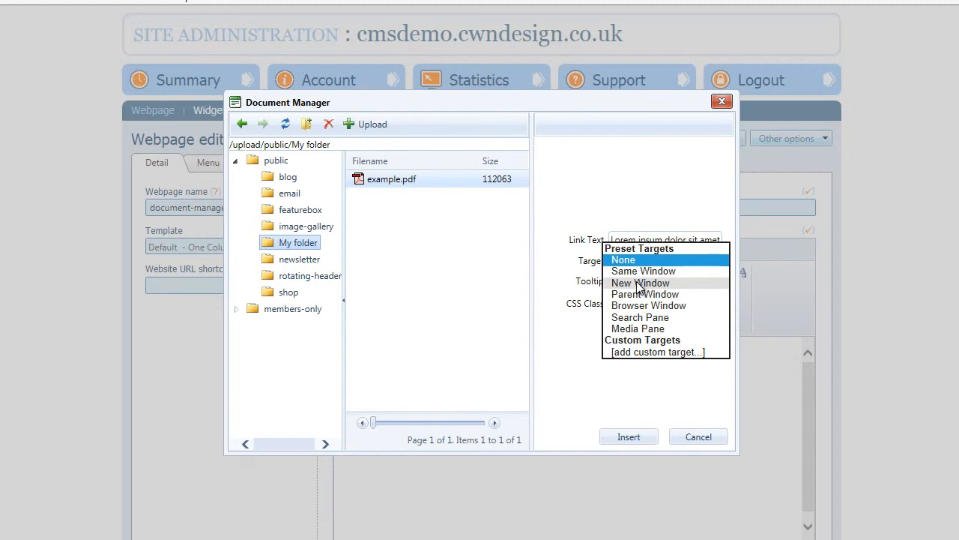
left_click(638, 282)
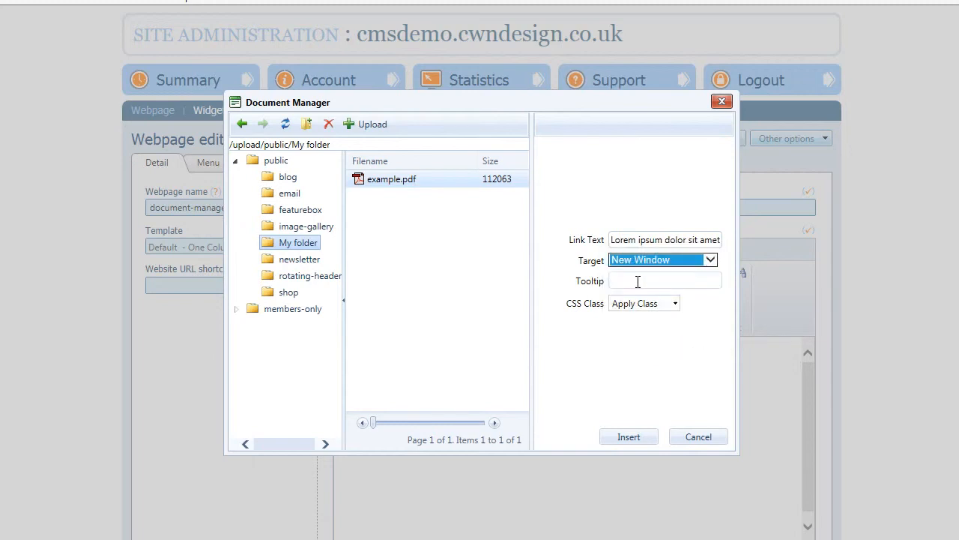
Step: Give the document link the tooltip "Extra information" and insert it into the page content
left_click(638, 280)
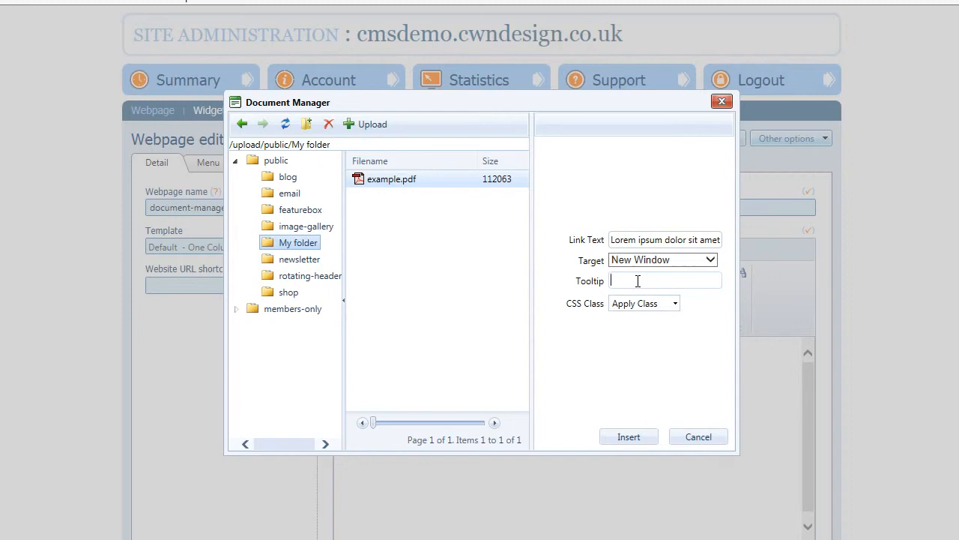
type("Extra information")
left_click(628, 435)
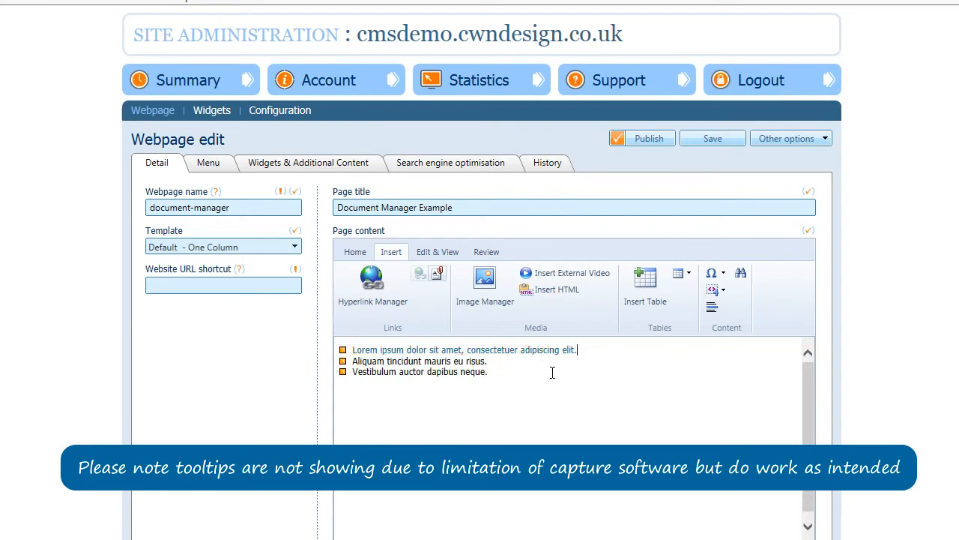
Step: Save the Document Manager Example page and open its preview
left_click(711, 141)
left_click(764, 141)
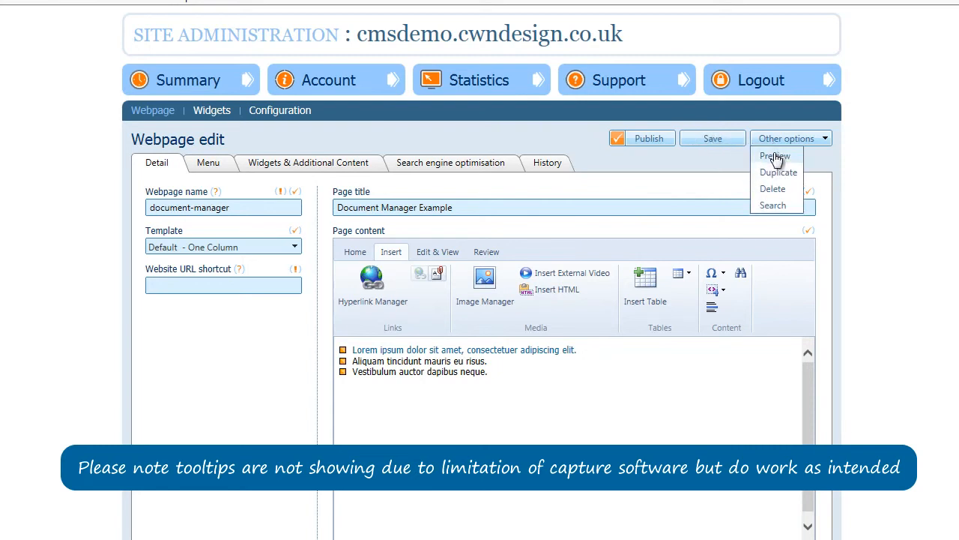
left_click(776, 157)
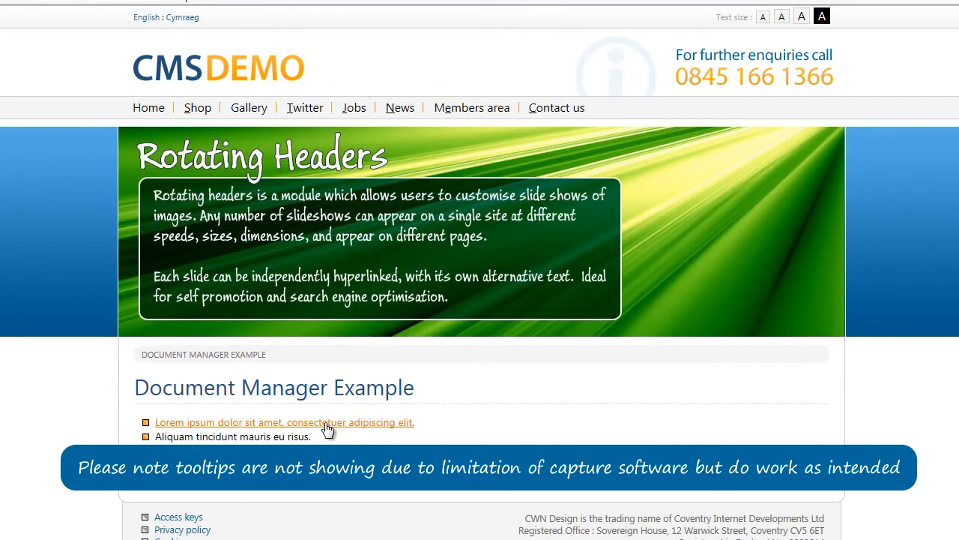
Step: Open the linked first bullet in the preview and look through the PDF document
left_click(328, 424)
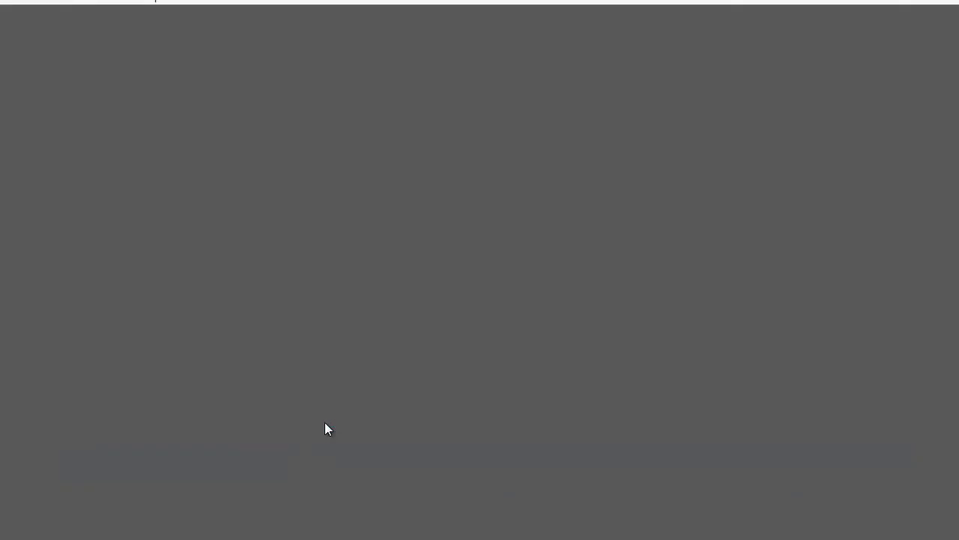
scroll(325, 418, "down", 3)
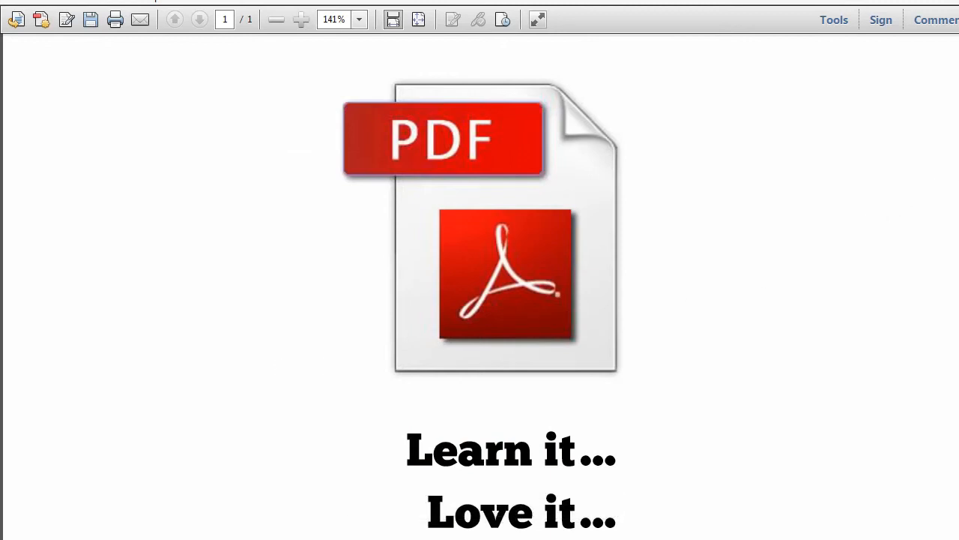
scroll(479, 285, "down", 5)
scroll(952, 162, "up", 8)
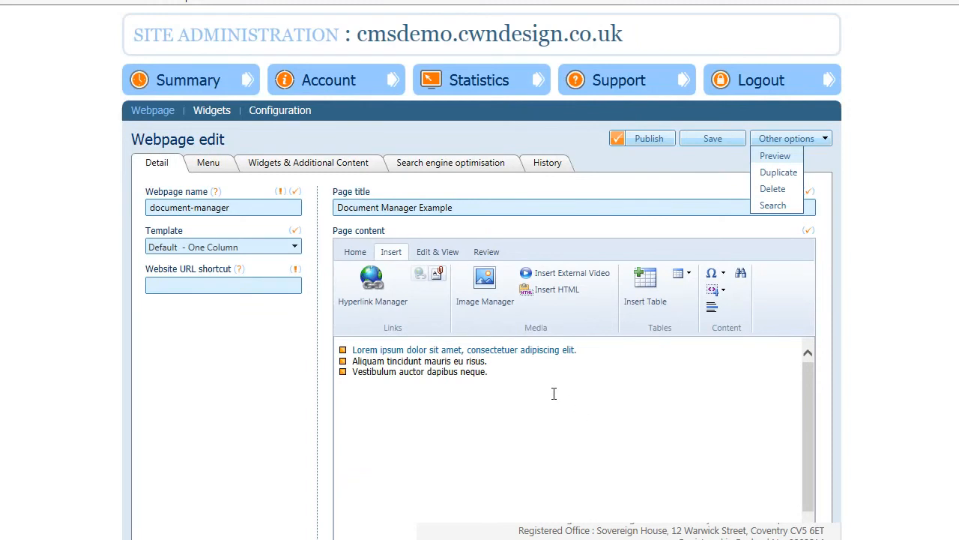
Step: Publish the Document Manager Example page with its new document link
left_click(640, 142)
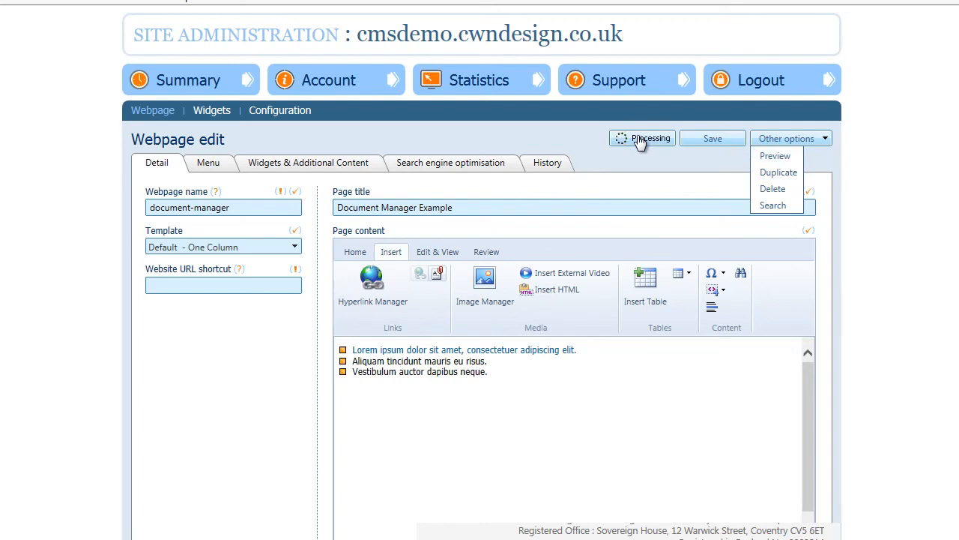